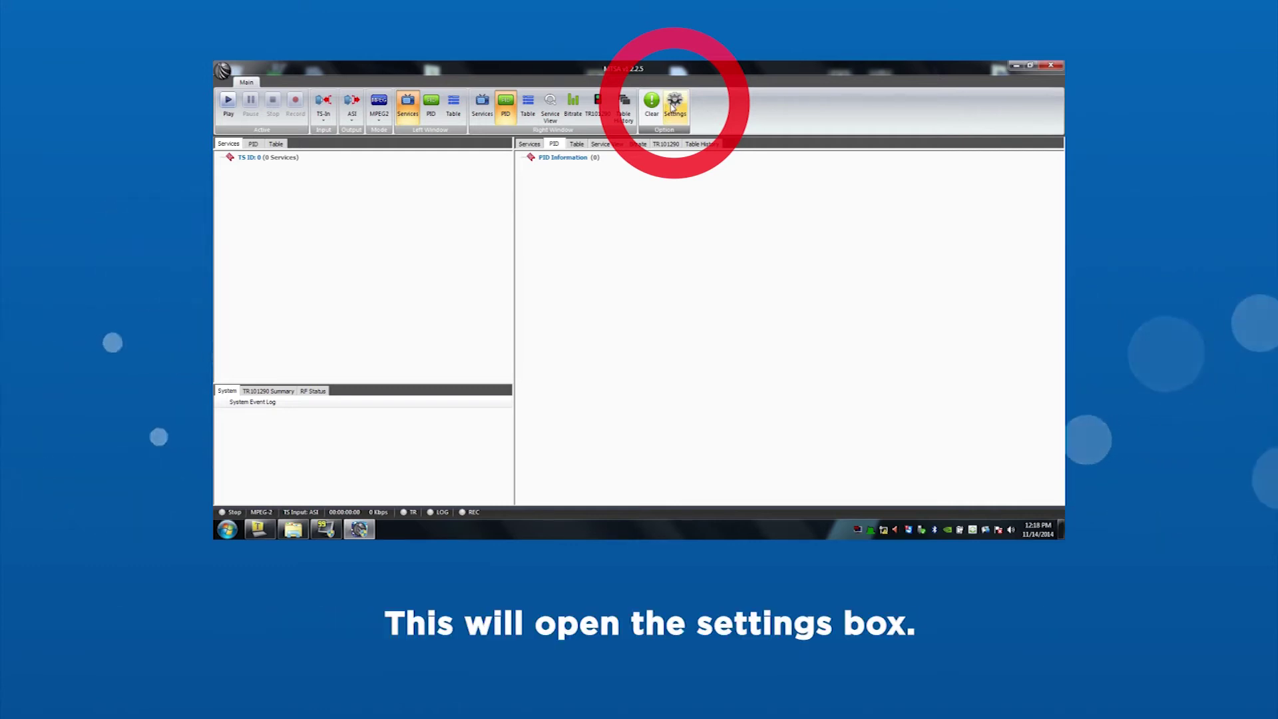
# Set the Record path to the Desktop folder 'MTSA Pro TS recordings'.
pyautogui.click(673, 107)
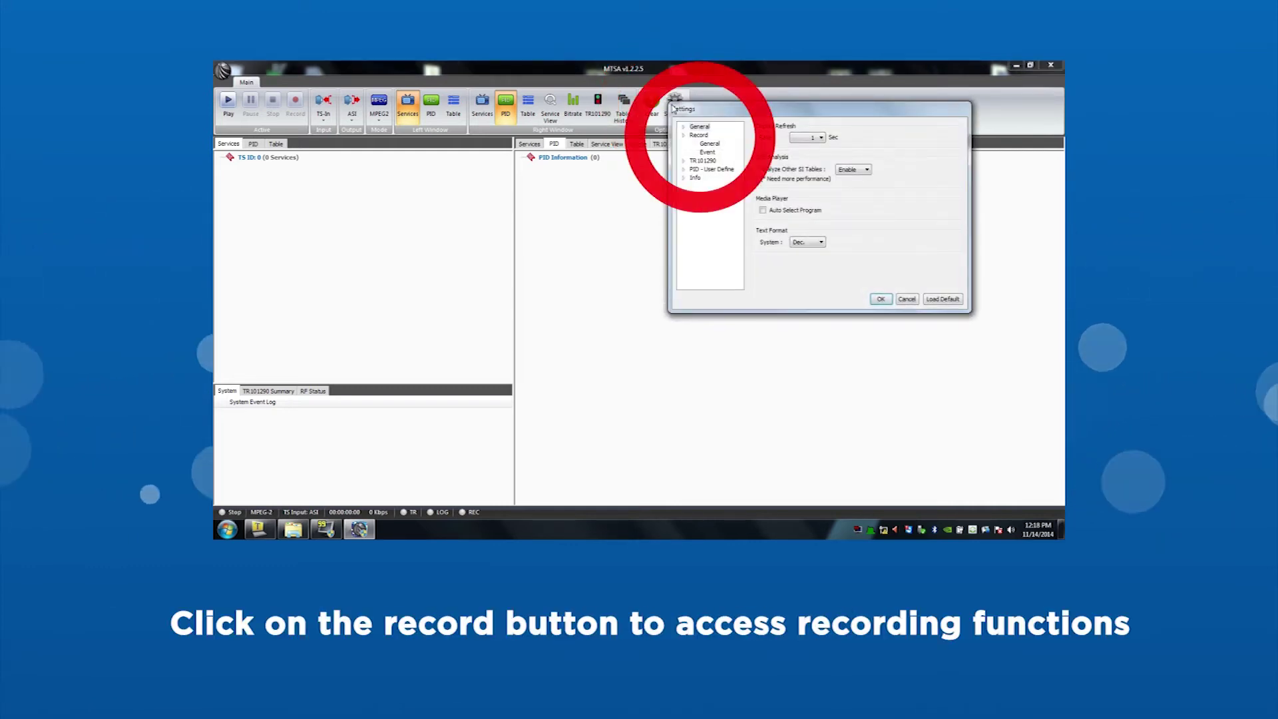
pyautogui.click(698, 135)
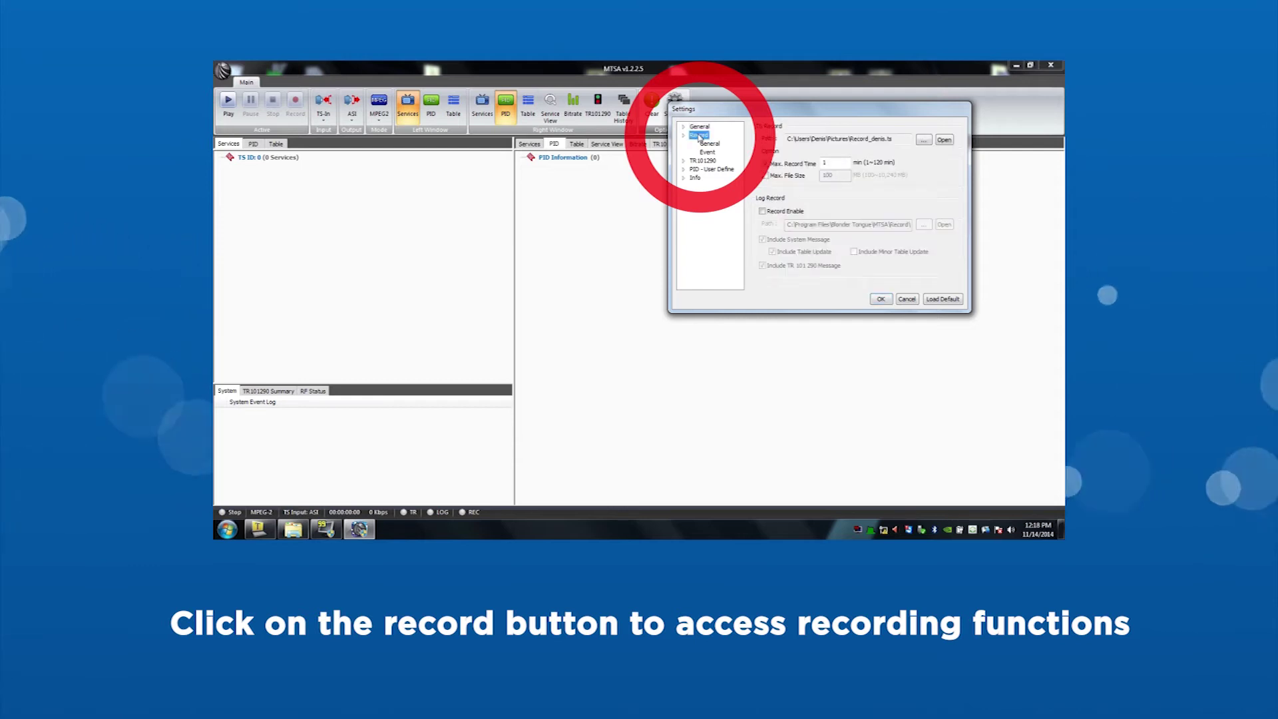
pyautogui.click(924, 140)
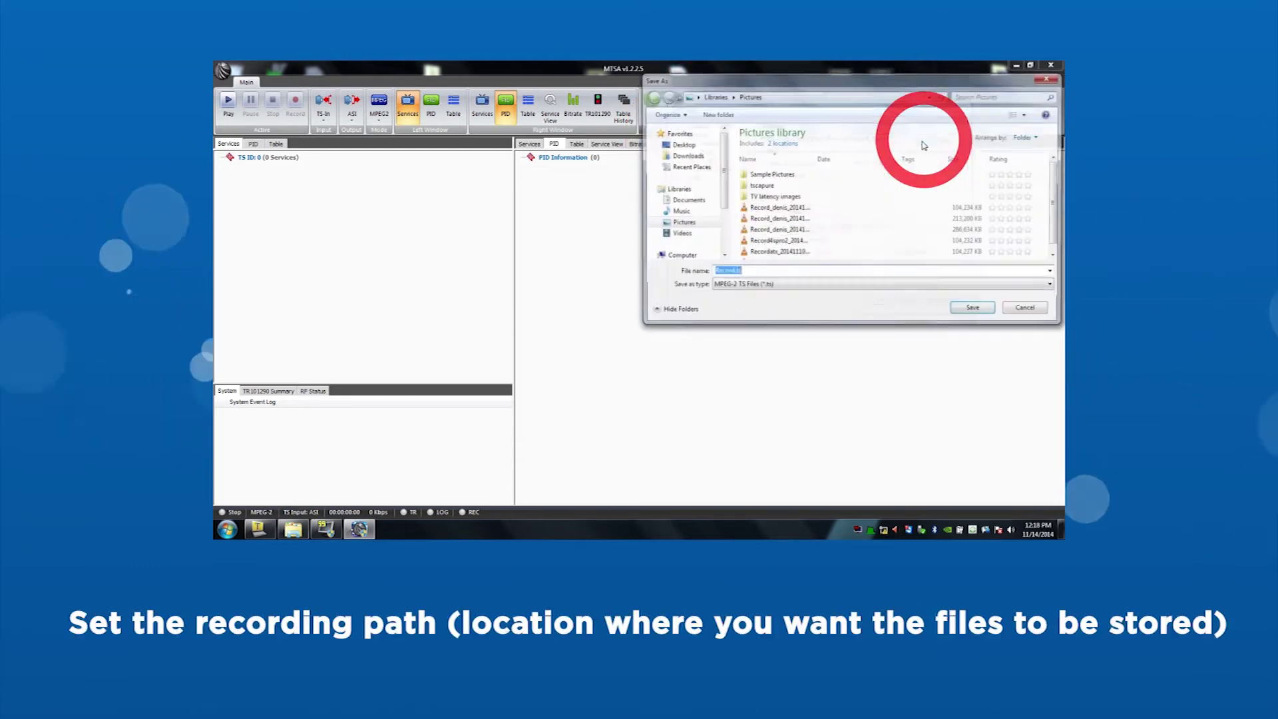
pyautogui.click(678, 145)
pyautogui.click(780, 232)
pyautogui.click(795, 225)
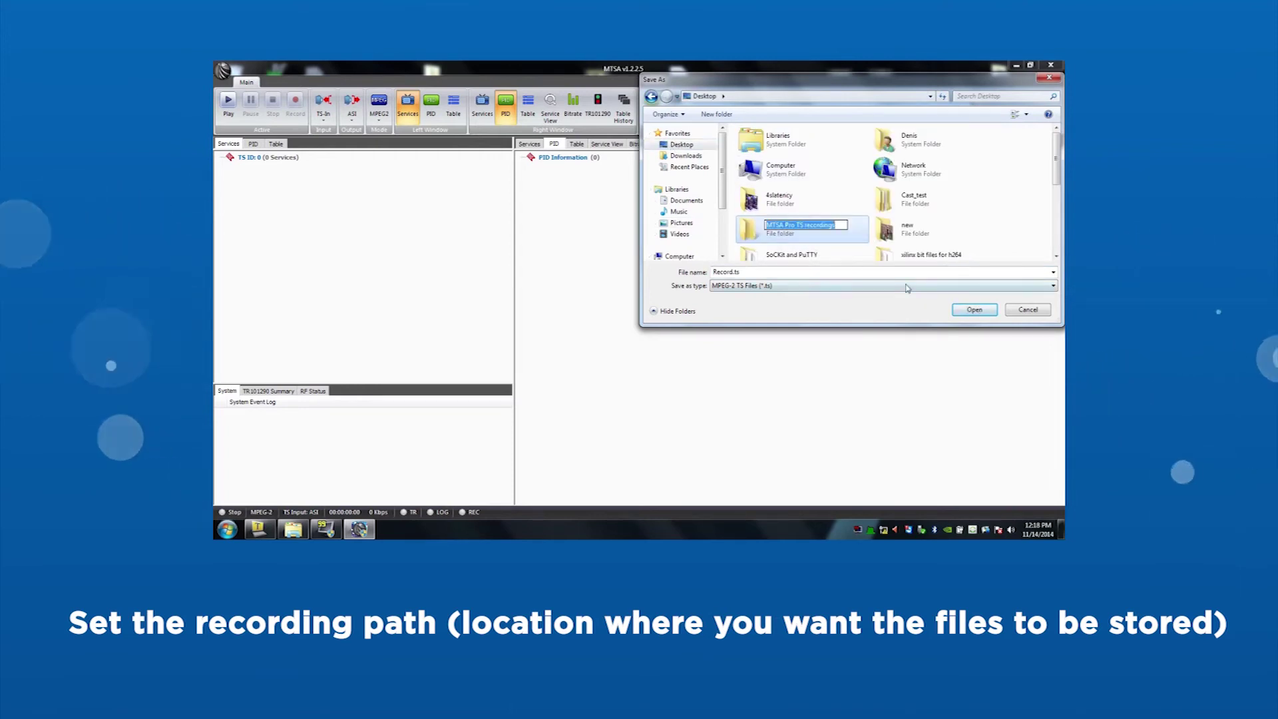
pyautogui.click(962, 312)
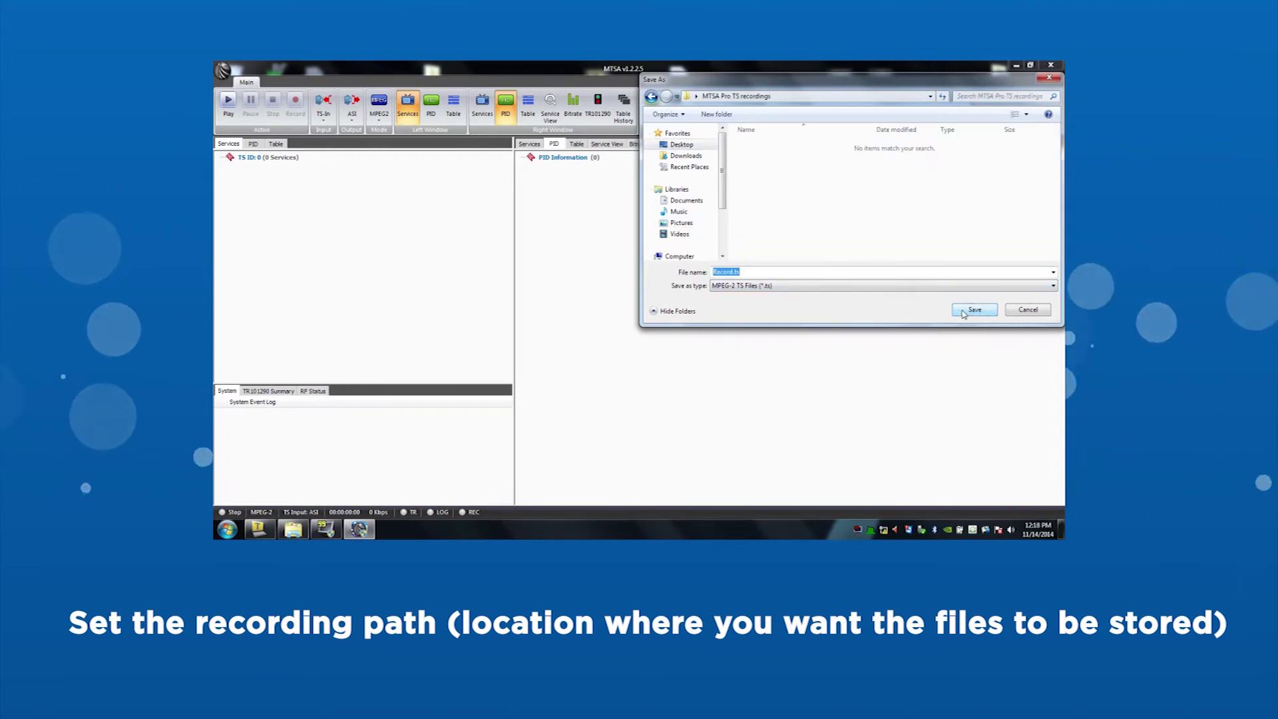
pyautogui.click(962, 309)
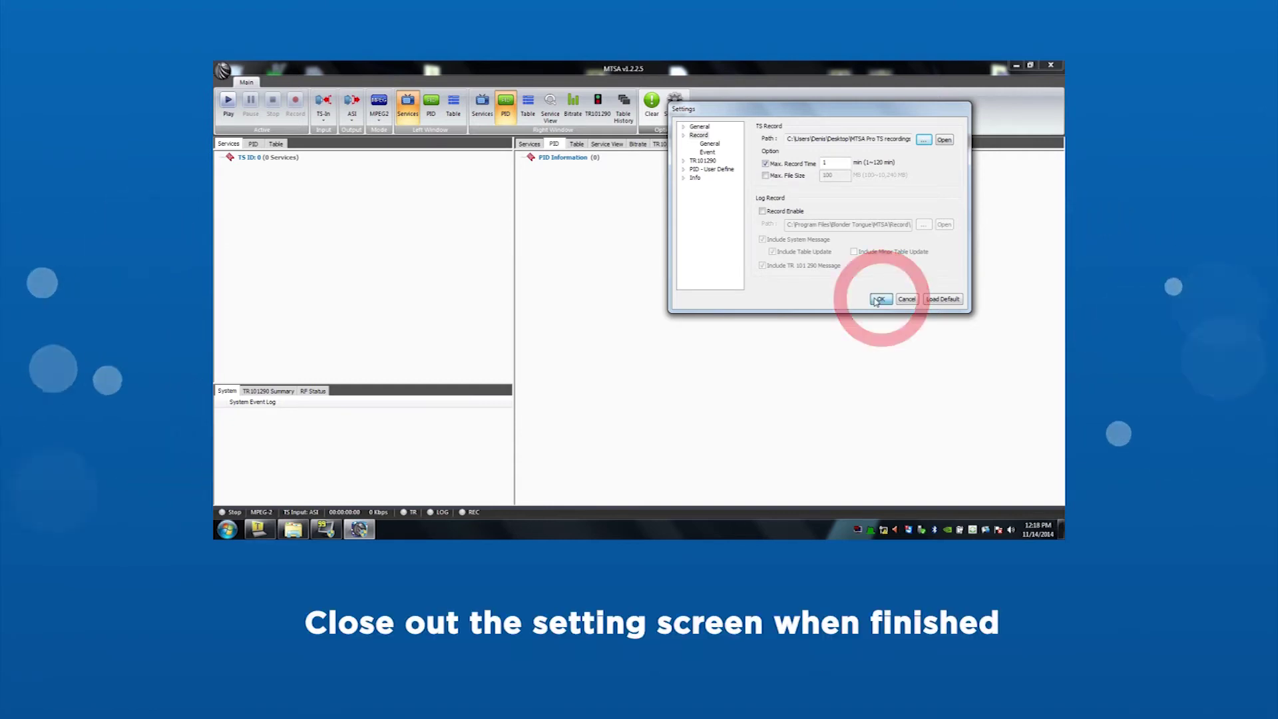
# Confirm the Settings dialog with OK so recordings go to the new folder.
pyautogui.click(878, 300)
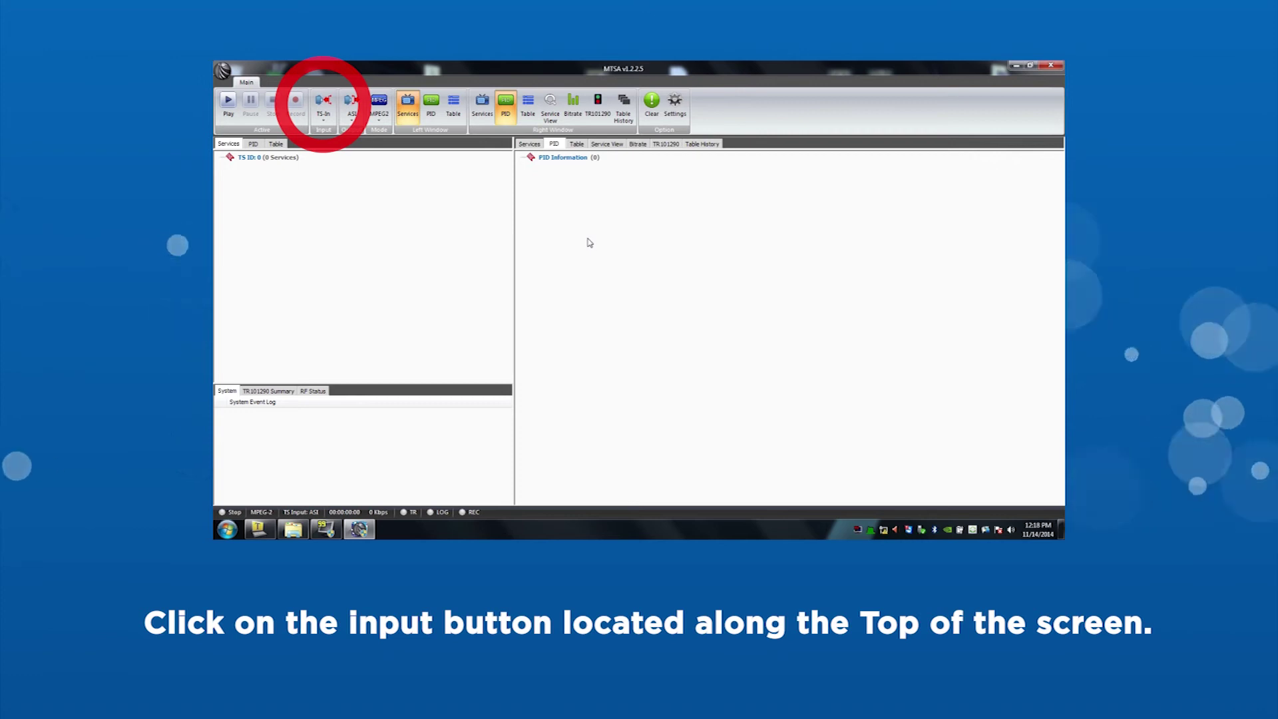
pyautogui.click(323, 117)
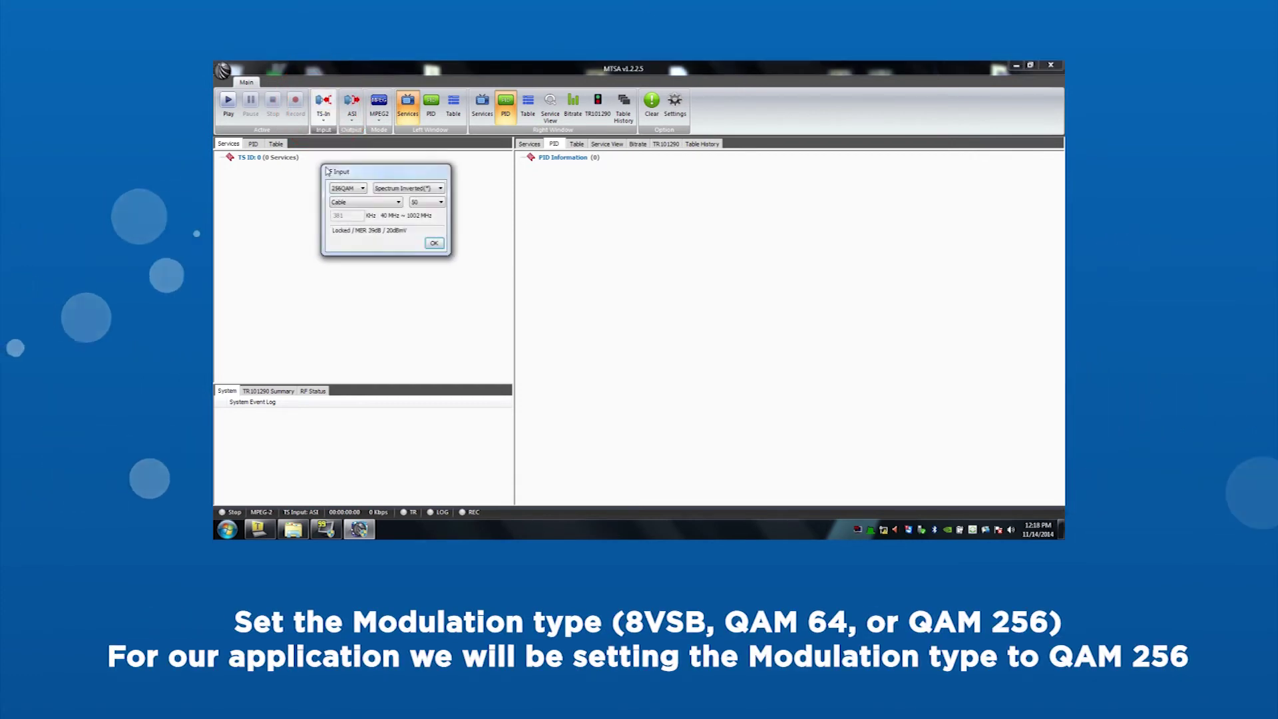
# Set the RF input to 256QAM Cable, channel 50 (381 MHz).
pyautogui.click(362, 188)
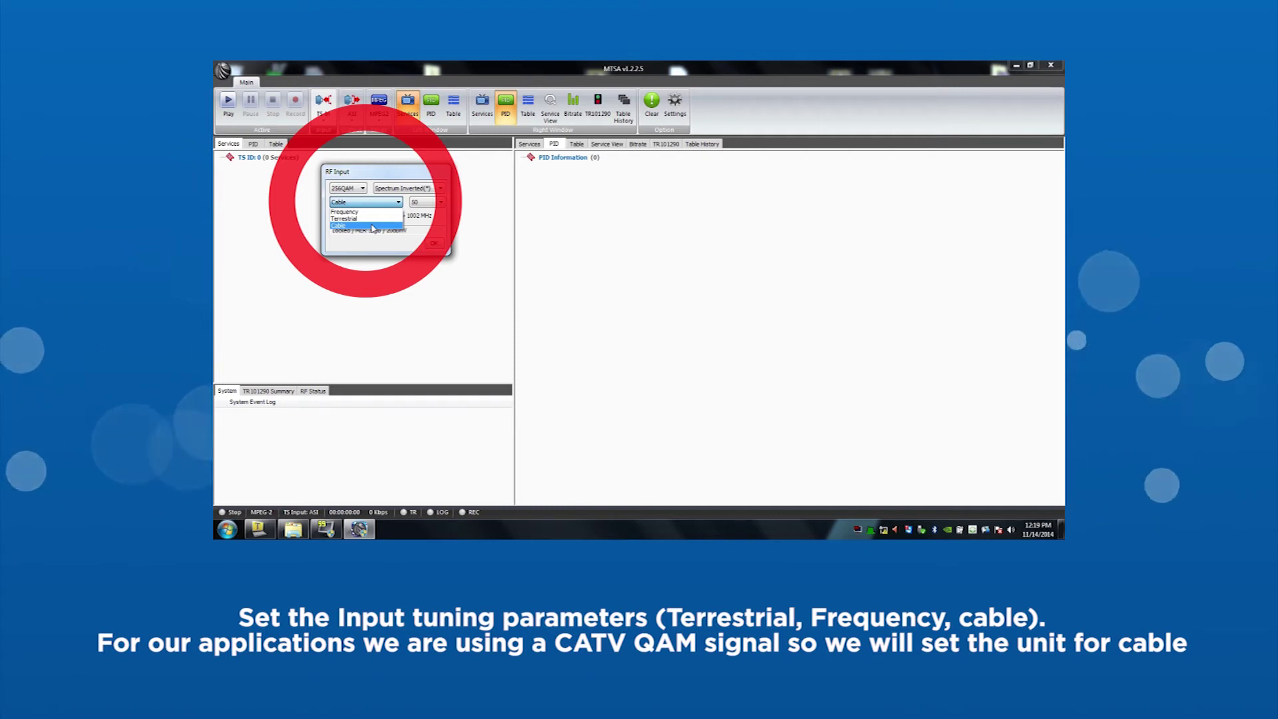
pyautogui.click(441, 202)
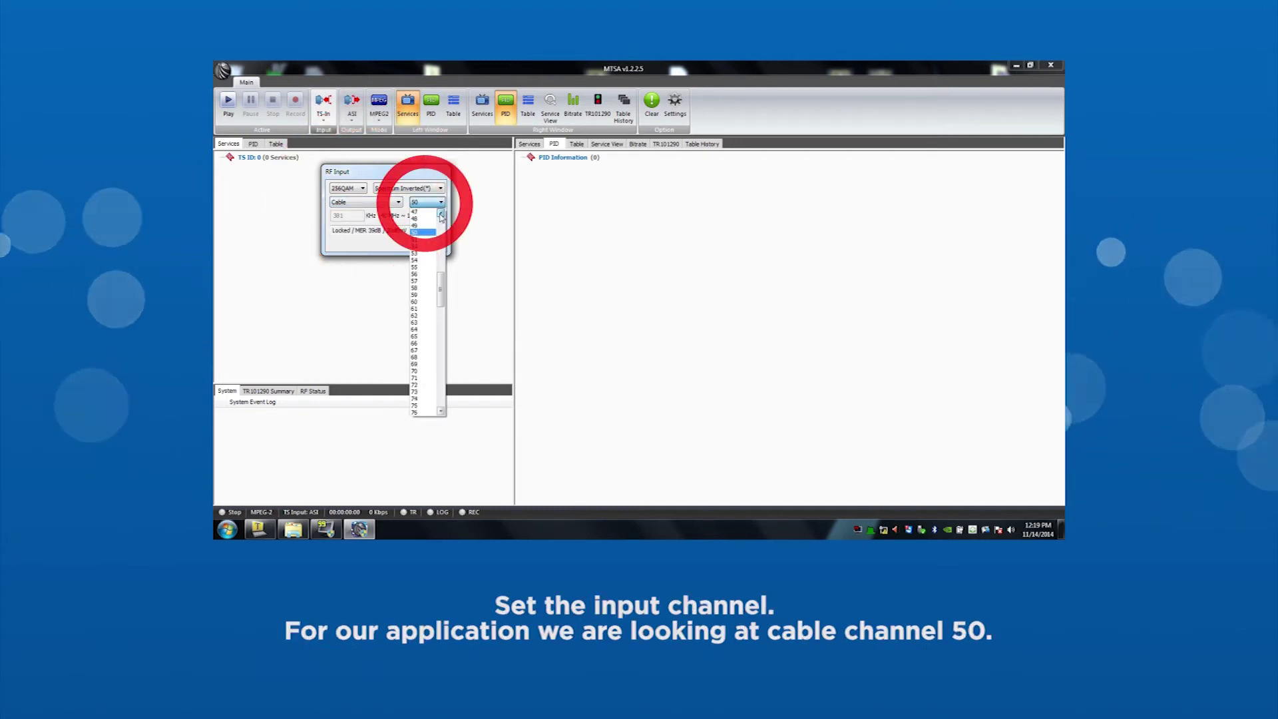
pyautogui.scroll(3, 421, 258)
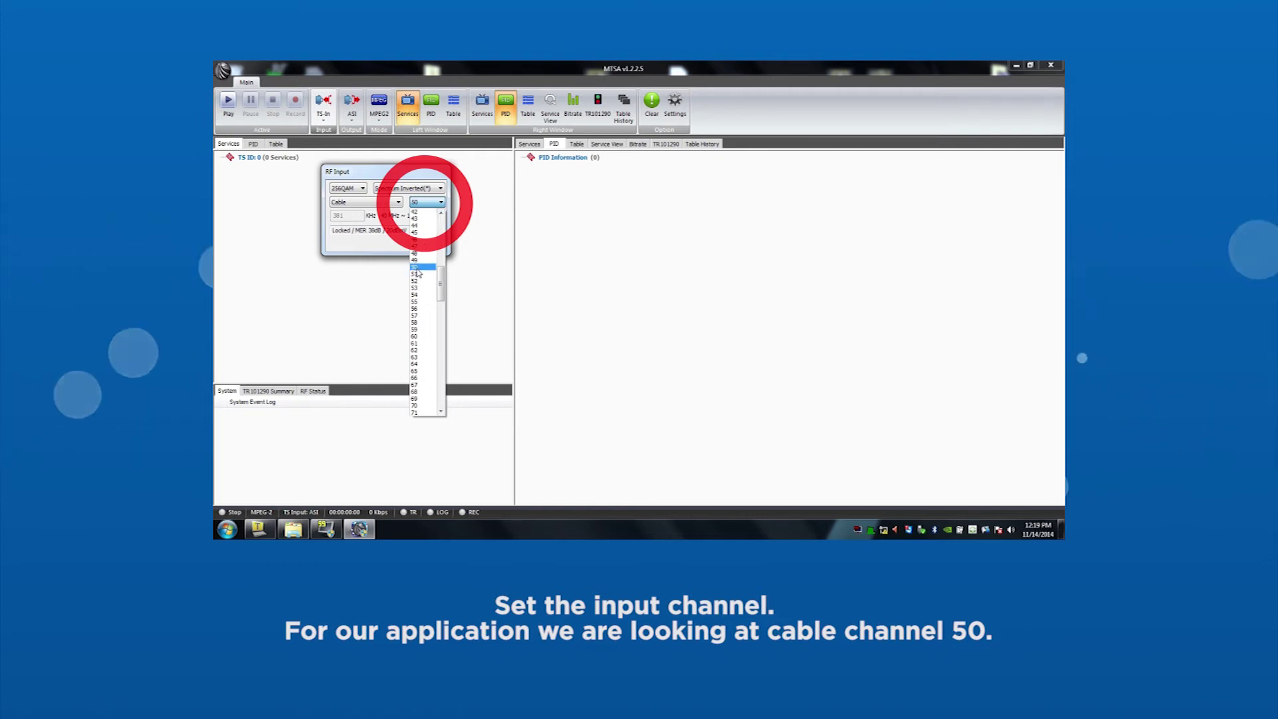
pyautogui.click(419, 267)
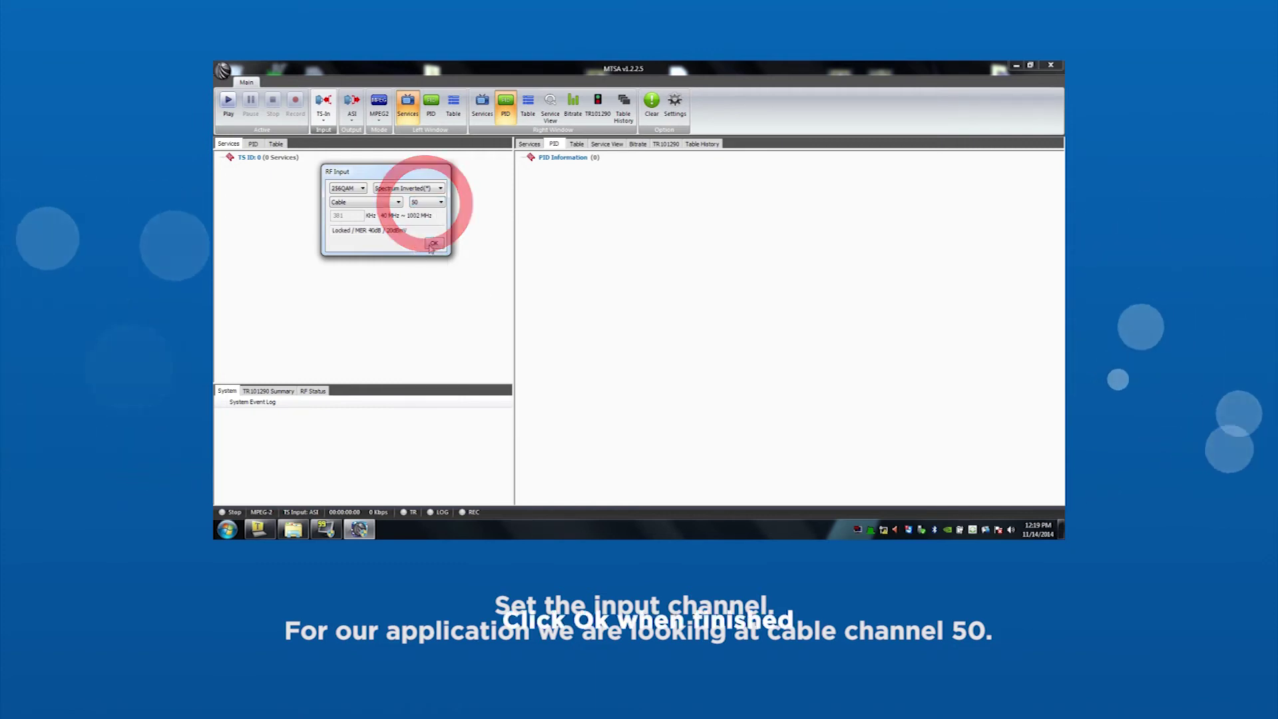
pyautogui.click(432, 245)
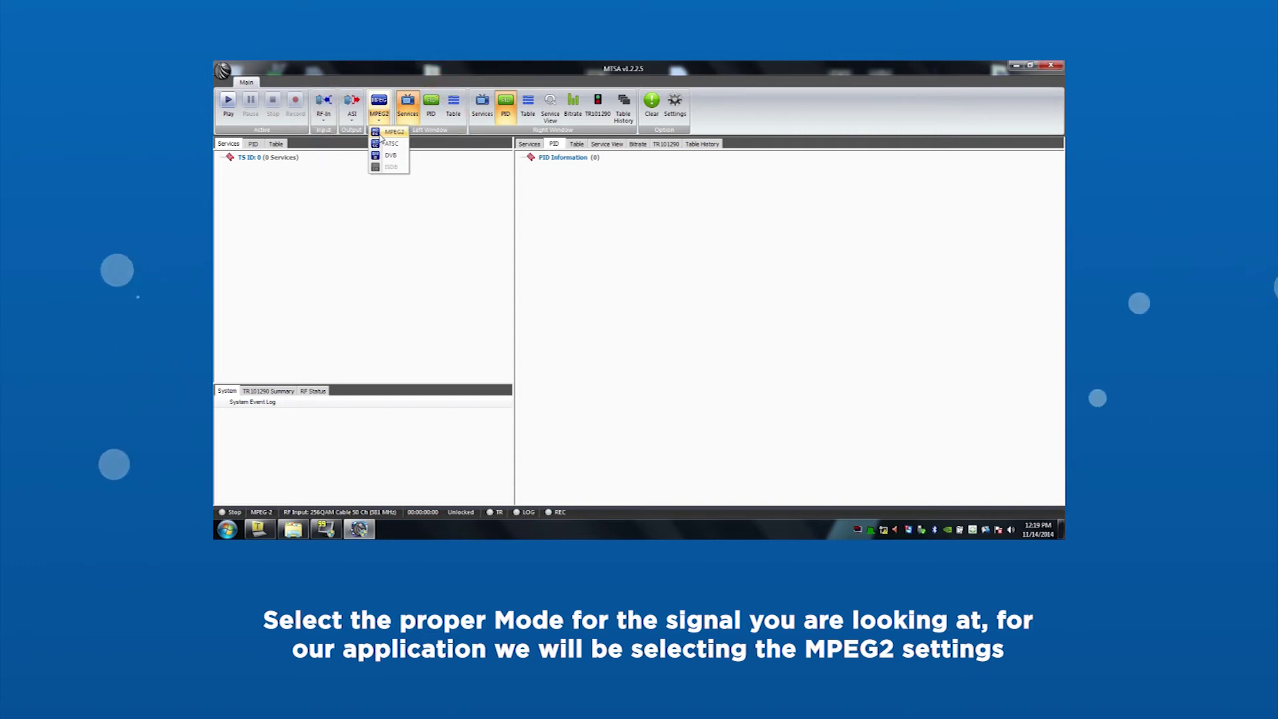
# Set the analysis mode to MPEG2.
pyautogui.click(379, 135)
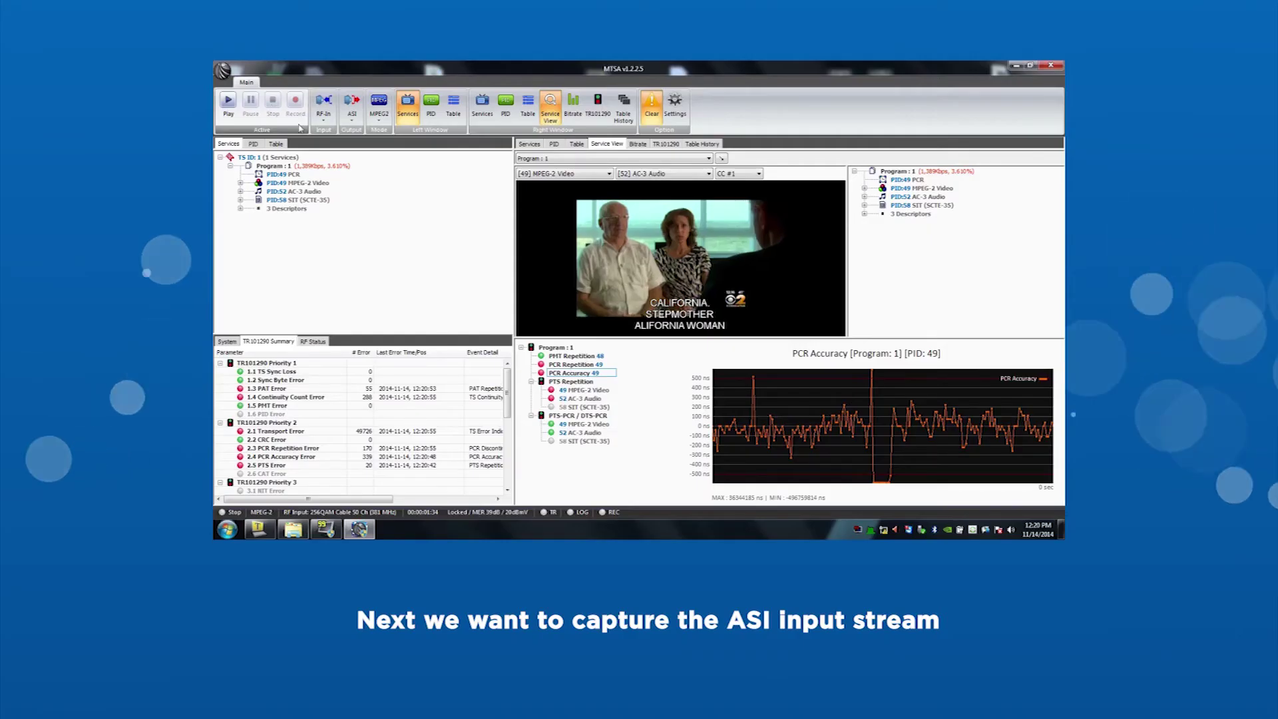
# Change the input to TS-In with ASI selected.
pyautogui.click(324, 117)
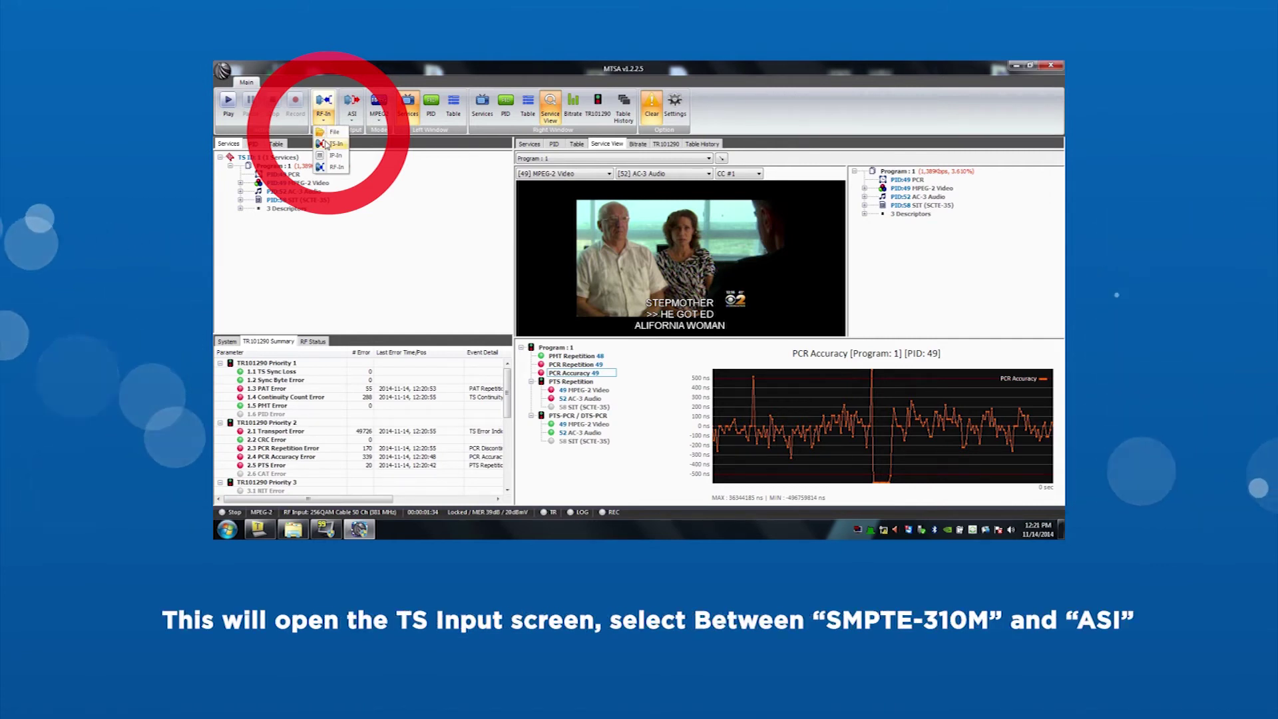
pyautogui.click(326, 144)
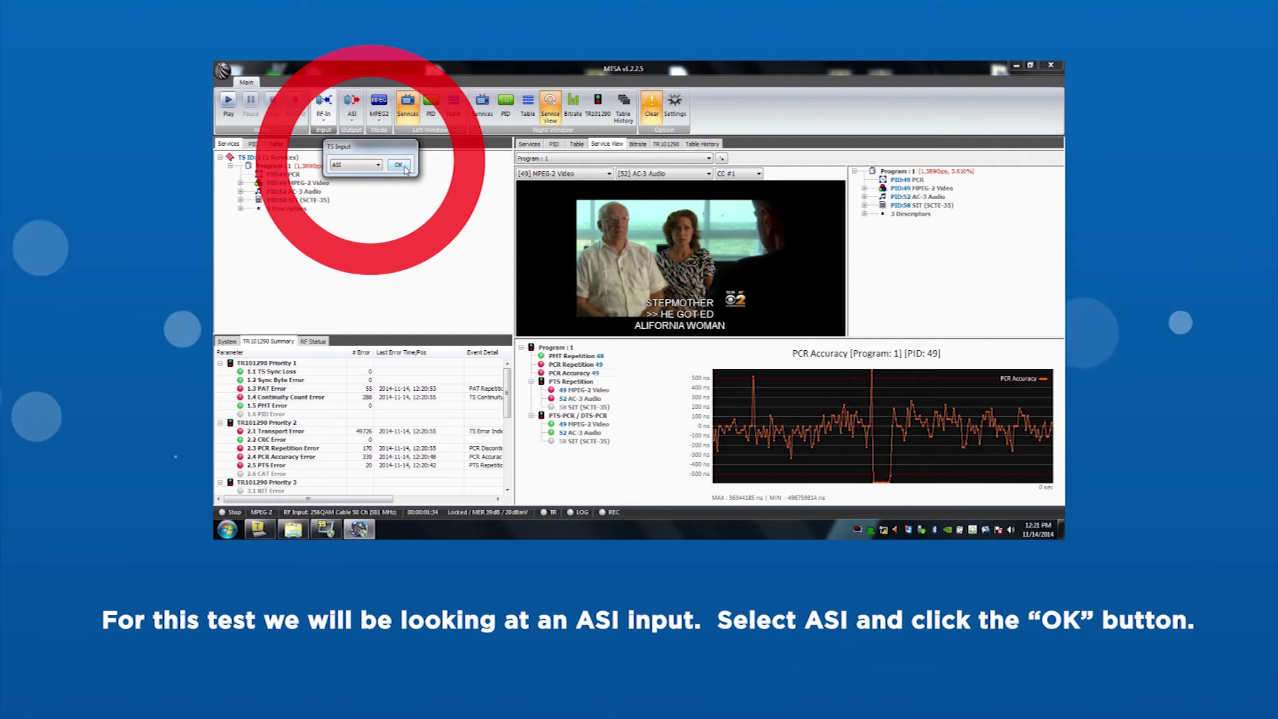
pyautogui.click(398, 165)
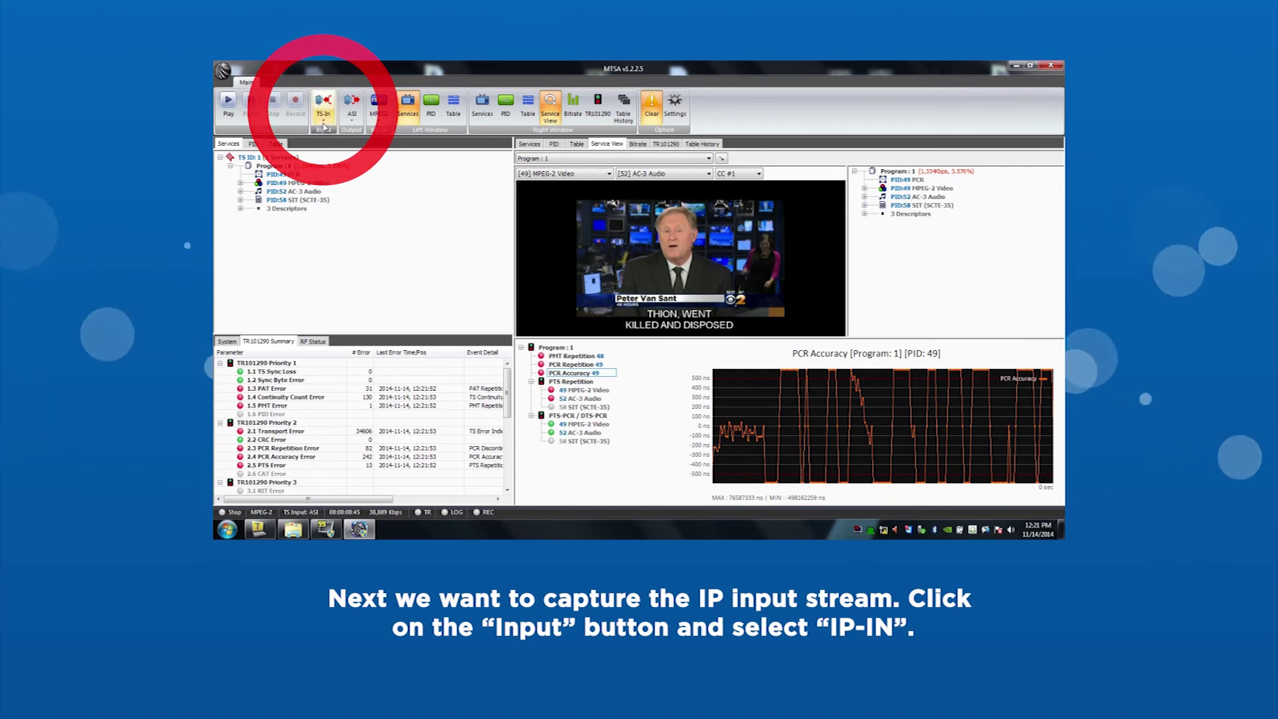
# Use IP-In on the Realtek adapter (239.10.10.20, port 50000) and start playback.
pyautogui.click(324, 121)
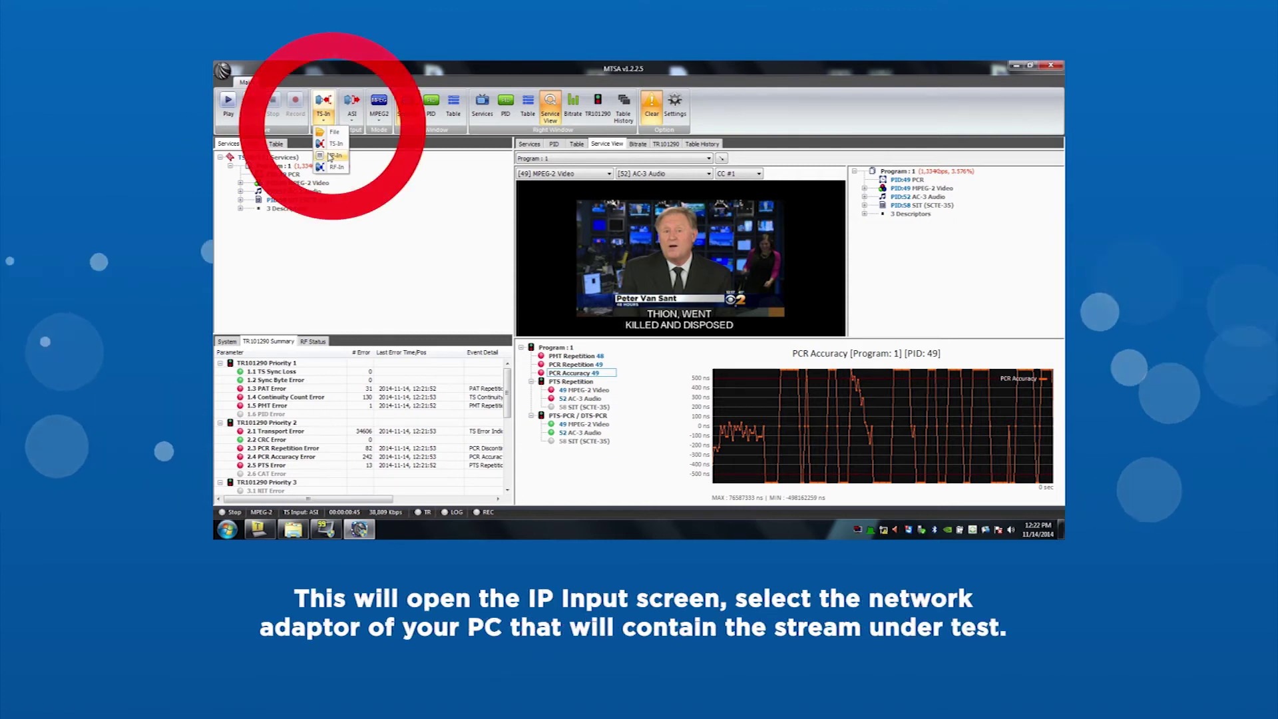
pyautogui.click(330, 156)
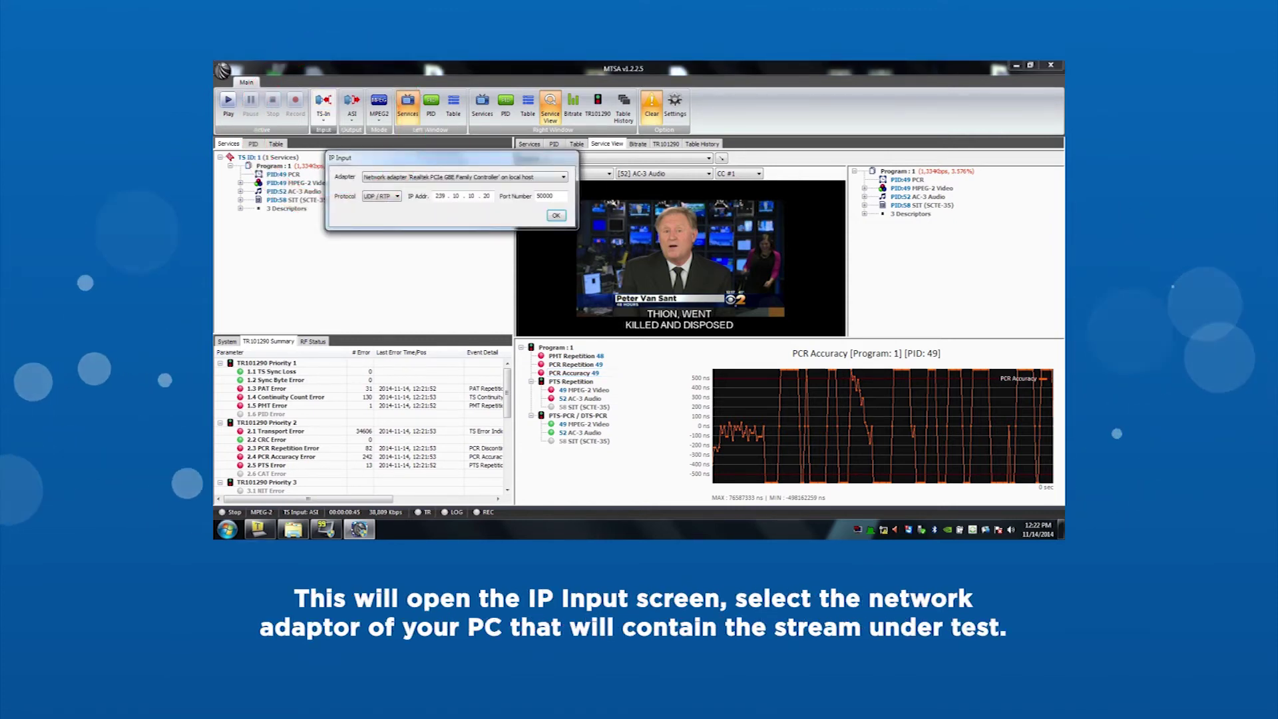
pyautogui.click(564, 177)
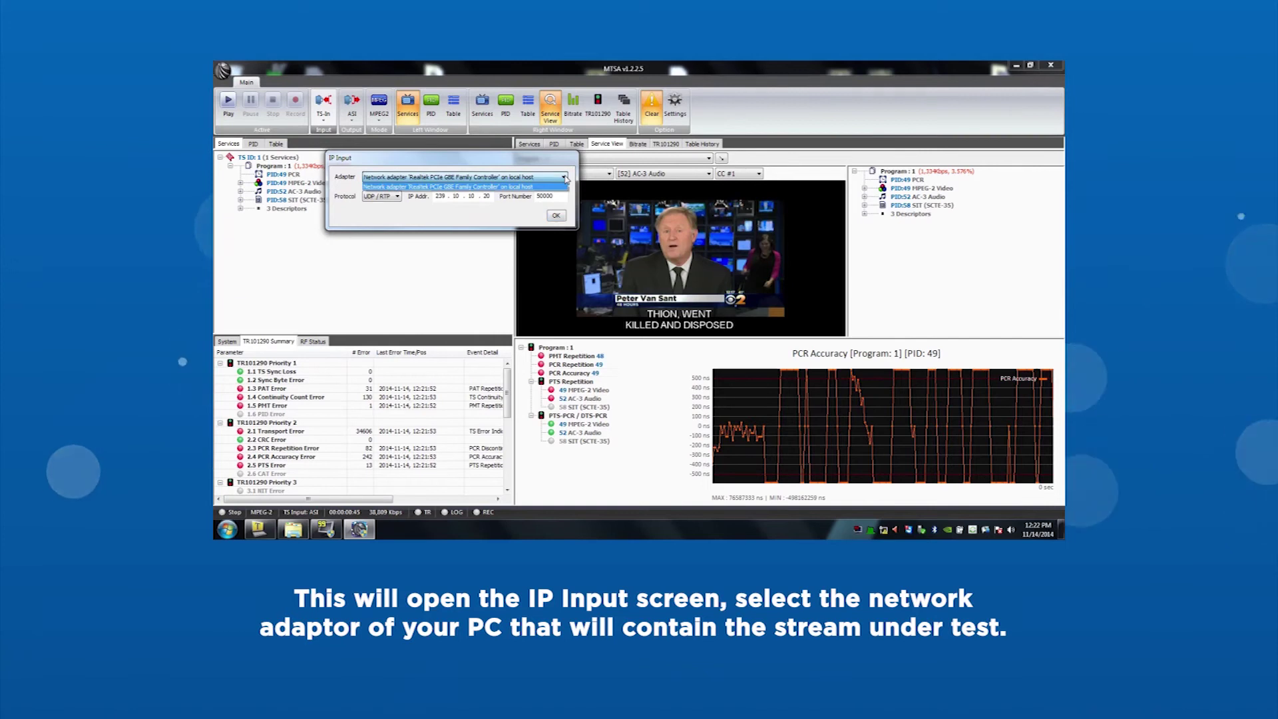
pyautogui.click(466, 187)
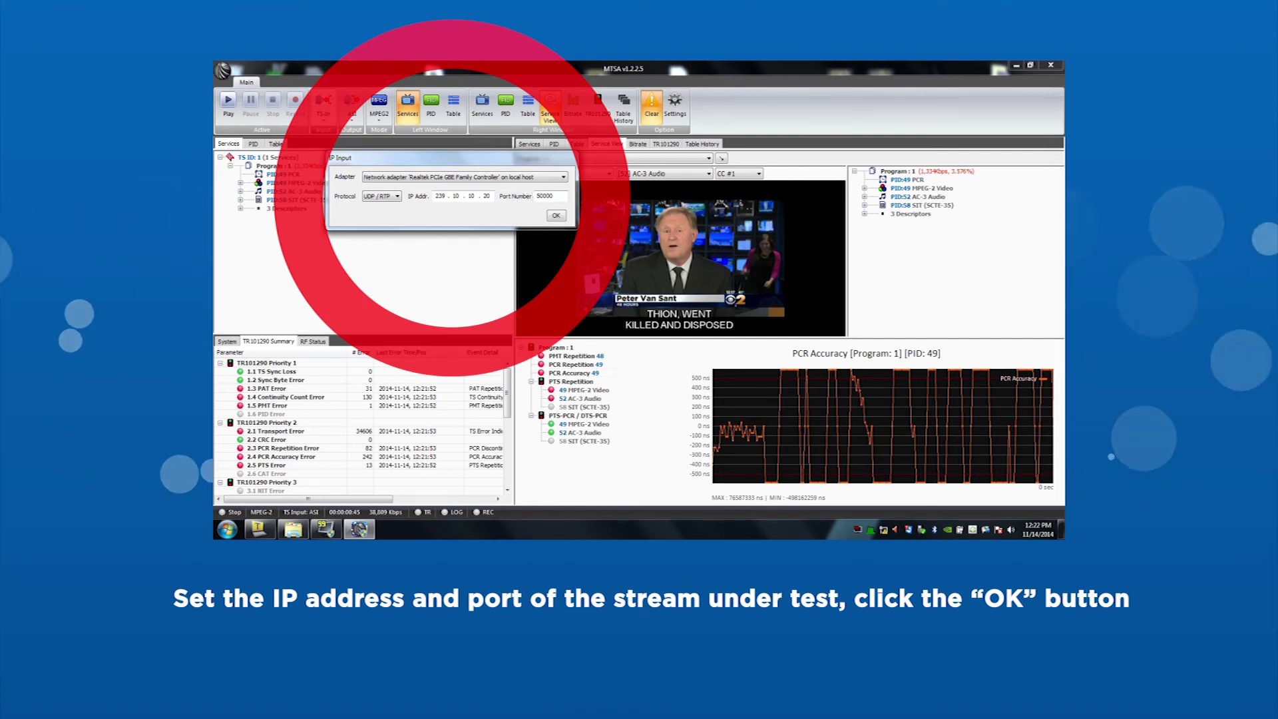
pyautogui.click(556, 216)
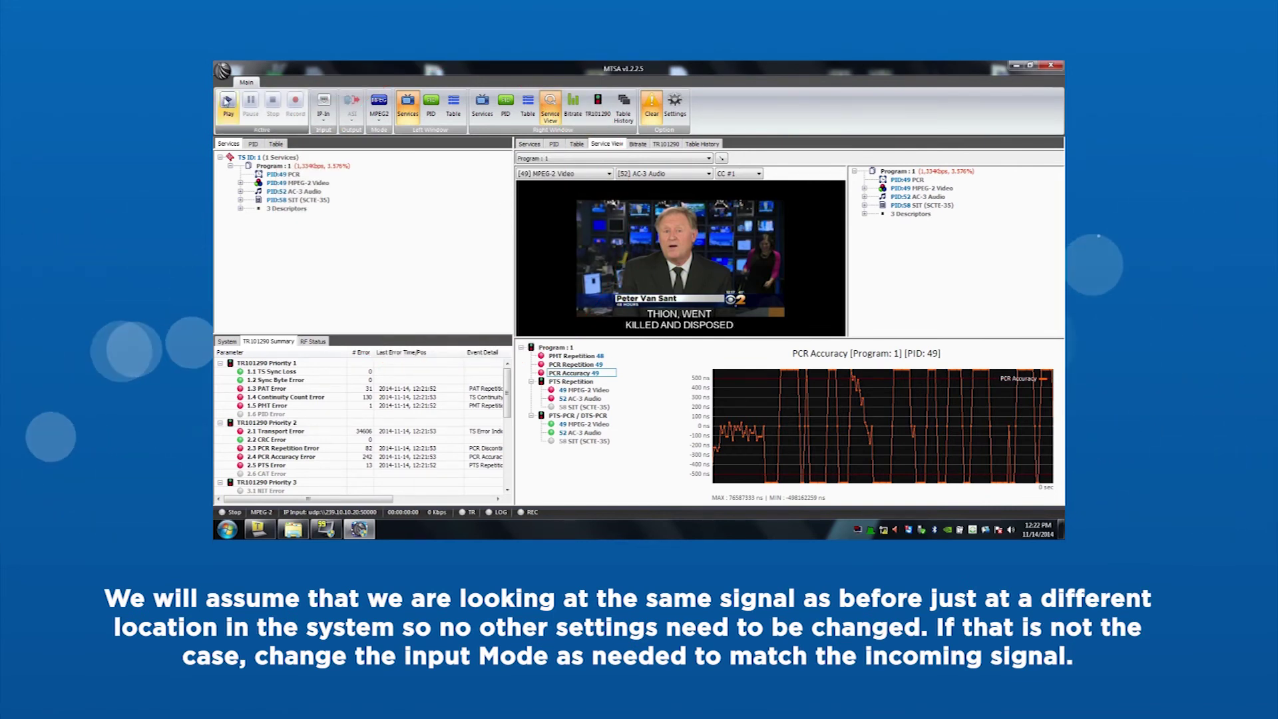
pyautogui.click(227, 102)
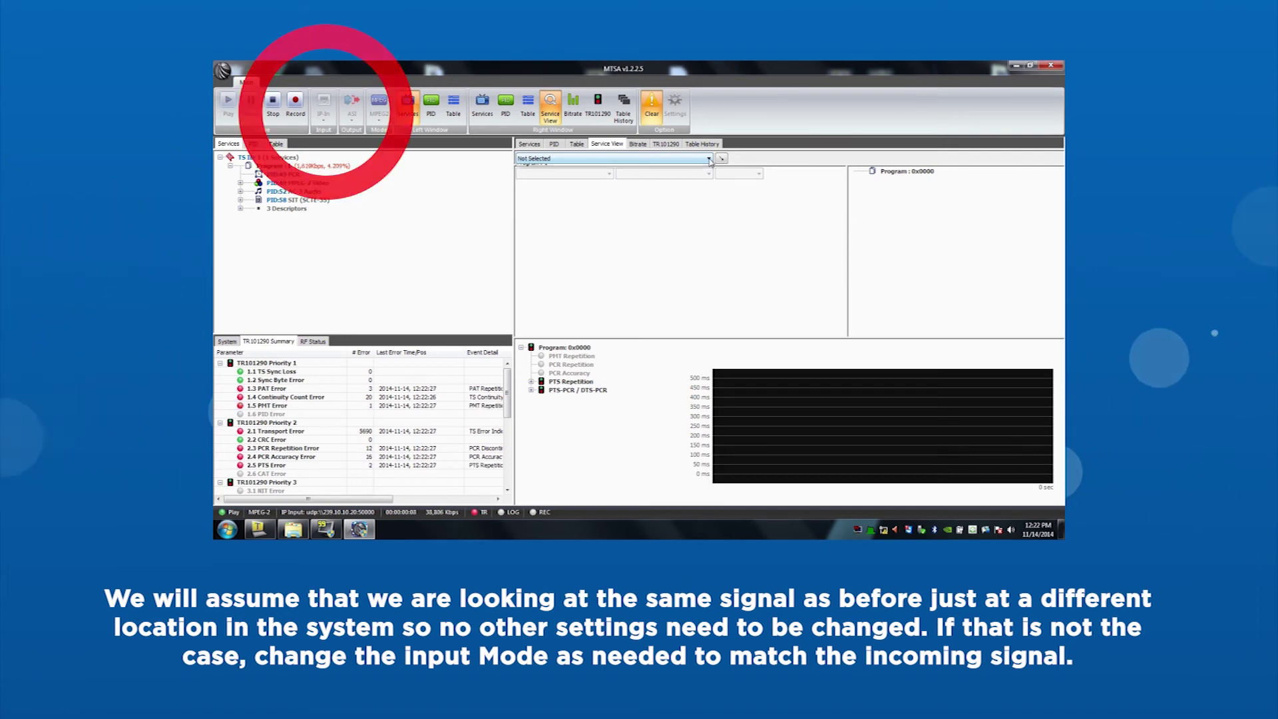
# Start the analysis and show the TR101290 Summary in an enlarged lower panel.
pyautogui.click(709, 159)
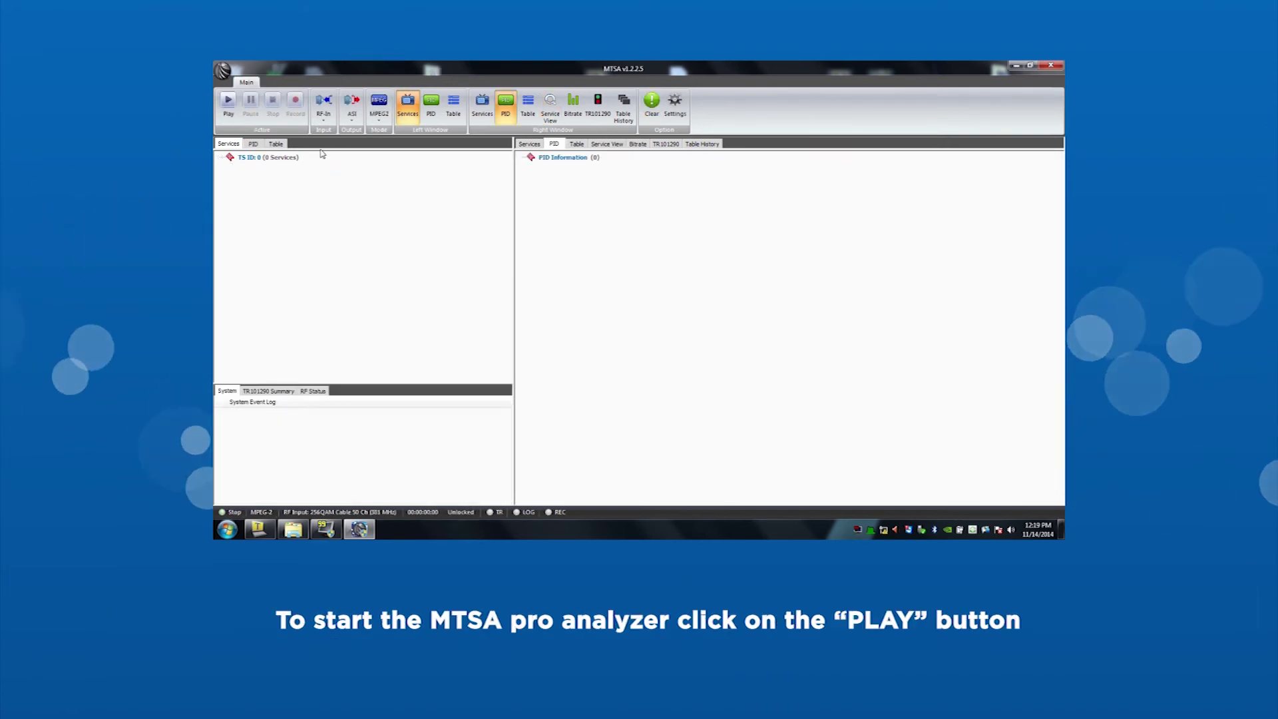
pyautogui.click(227, 103)
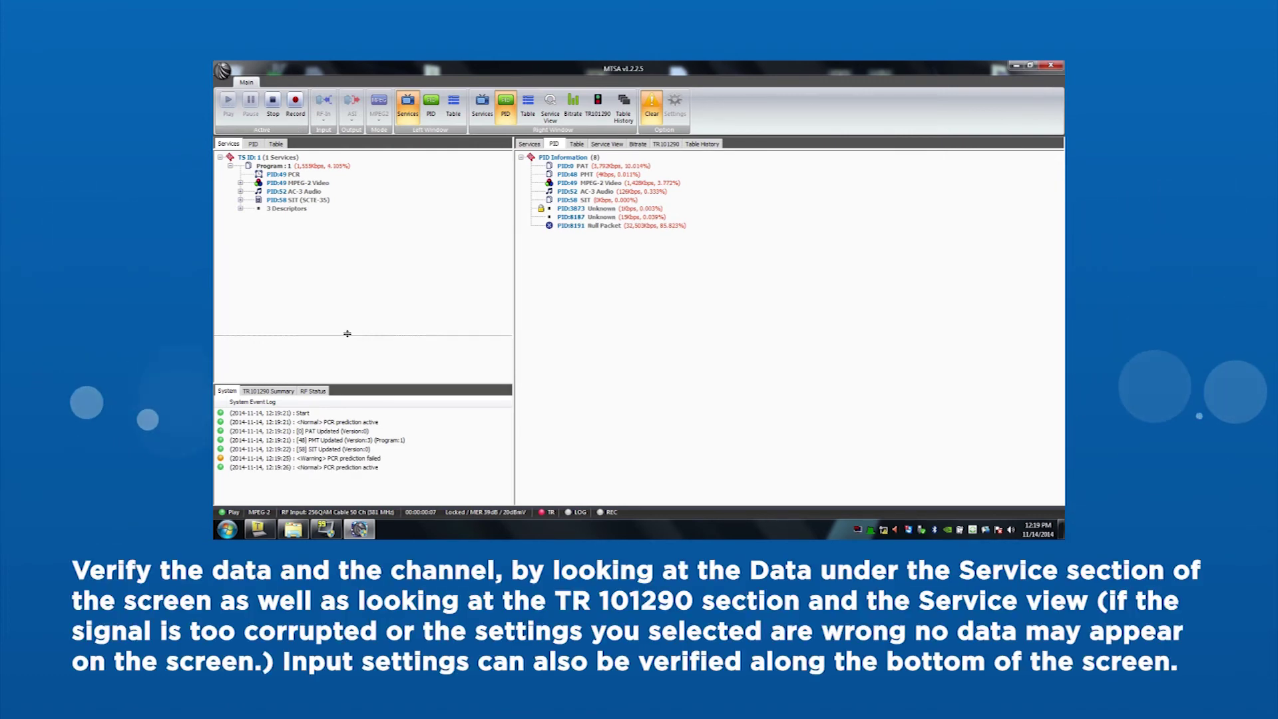
pyautogui.moveTo(342, 384); pyautogui.dragTo(343, 337)
pyautogui.click(291, 341)
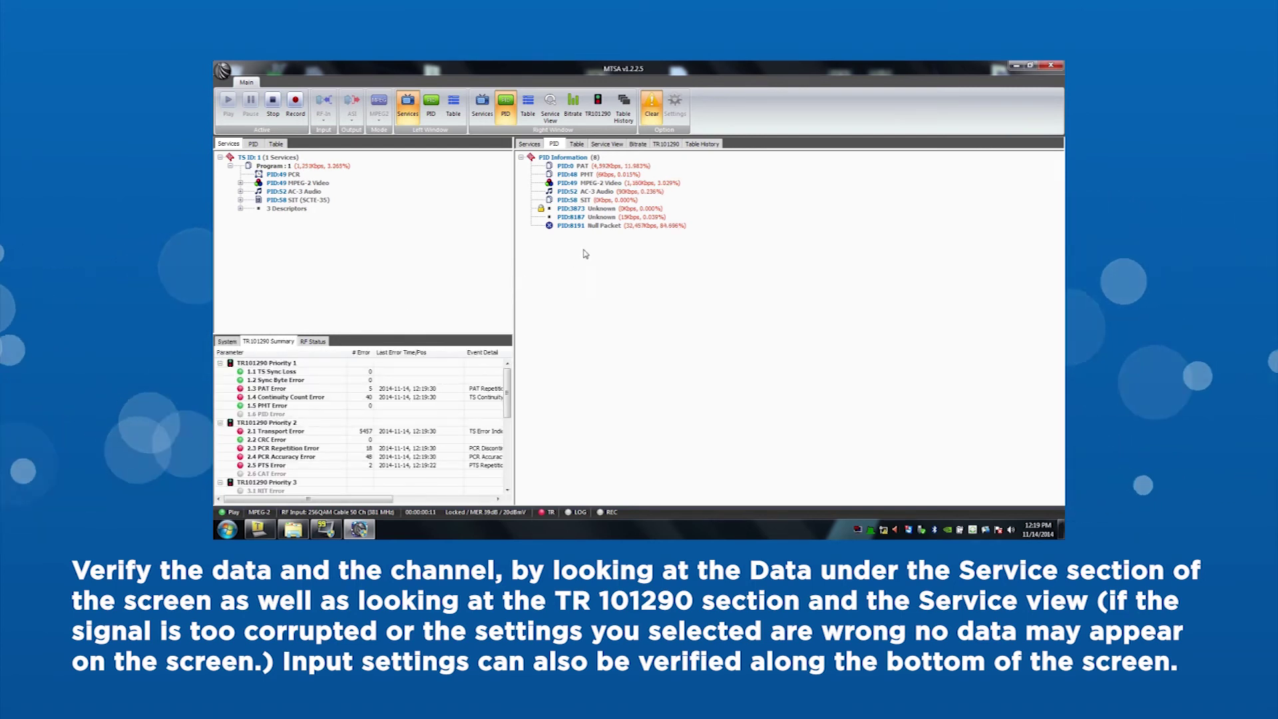
# Show Program : 1 with its PCR Accuracy graph for PID 49, then start recording.
pyautogui.click(618, 145)
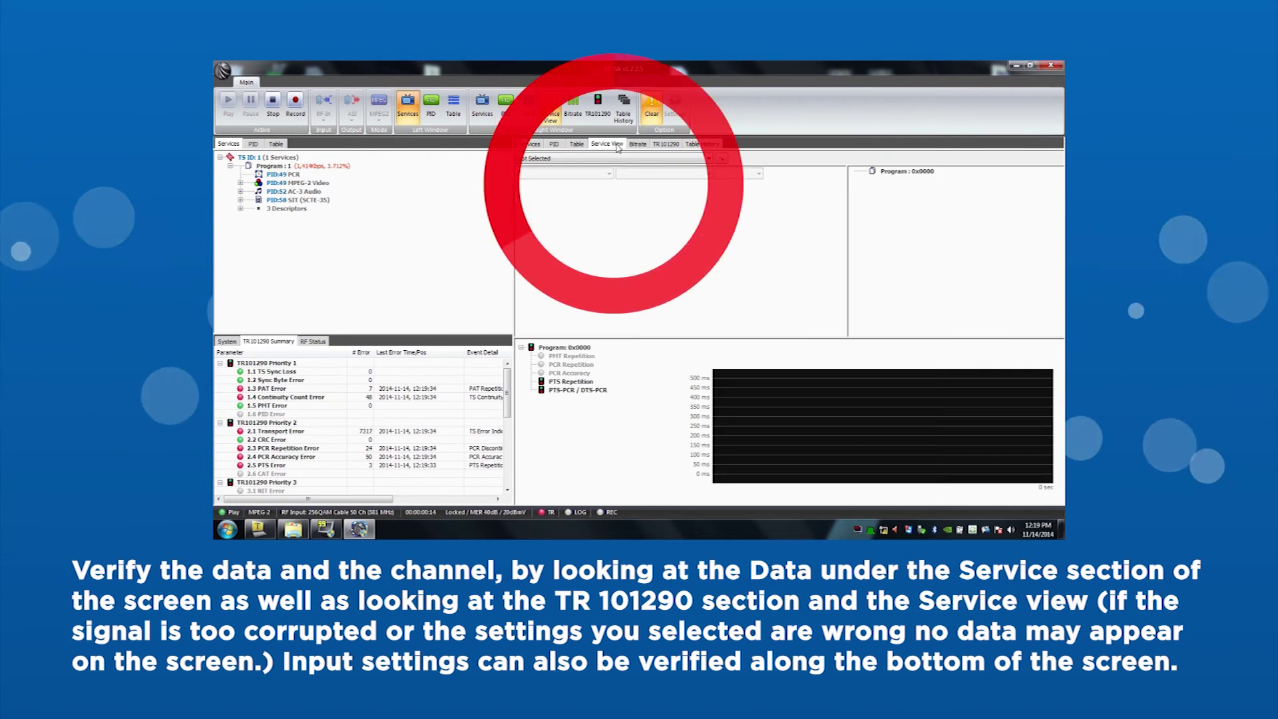
pyautogui.click(709, 160)
pyautogui.click(703, 176)
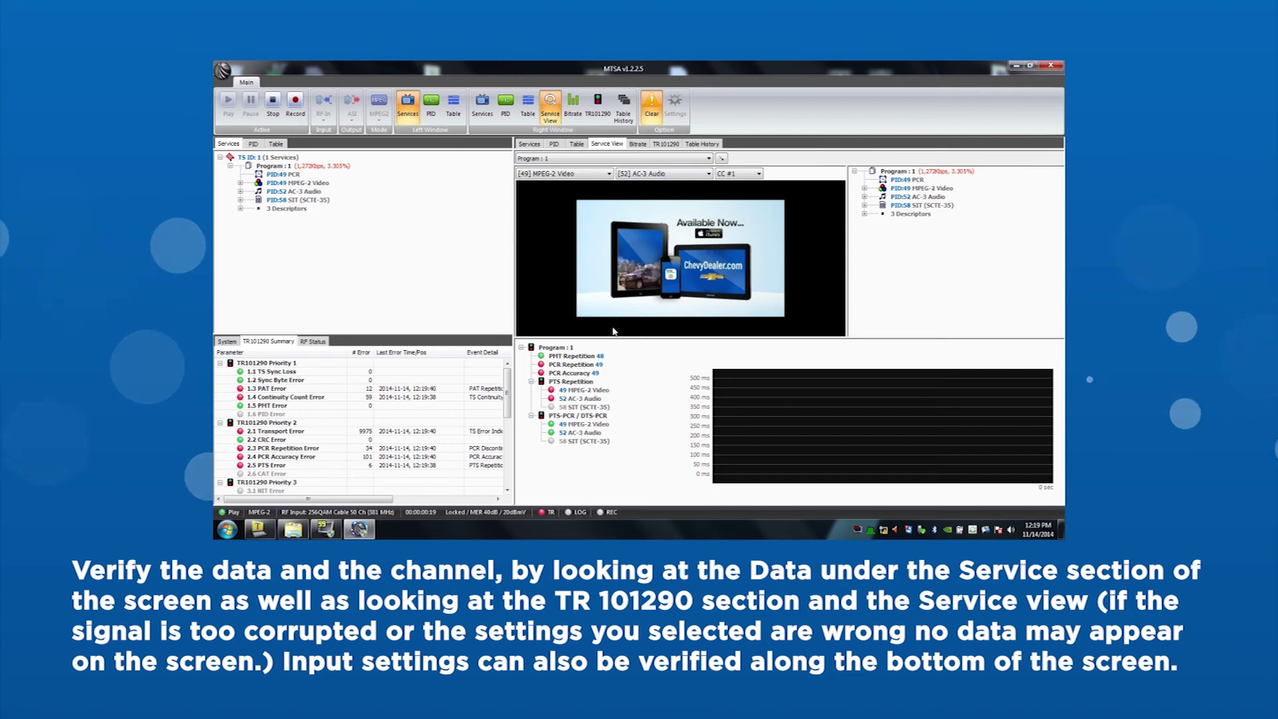
pyautogui.click(578, 374)
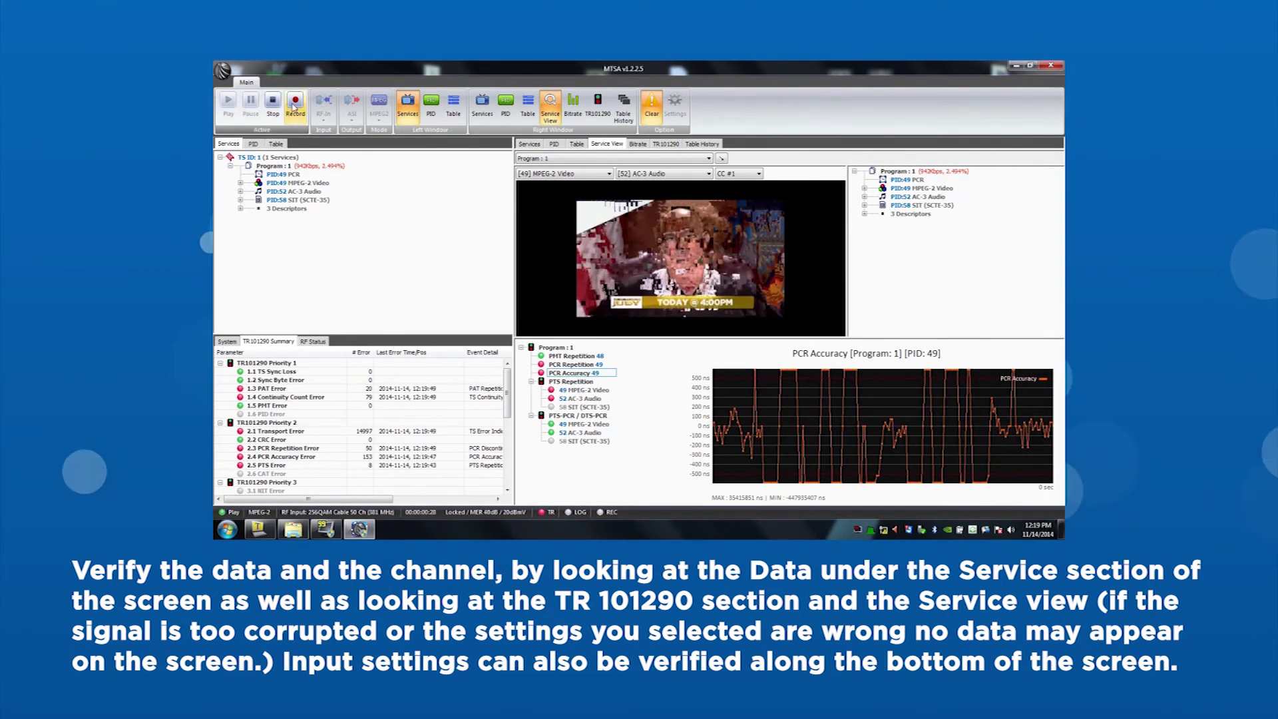
pyautogui.click(295, 105)
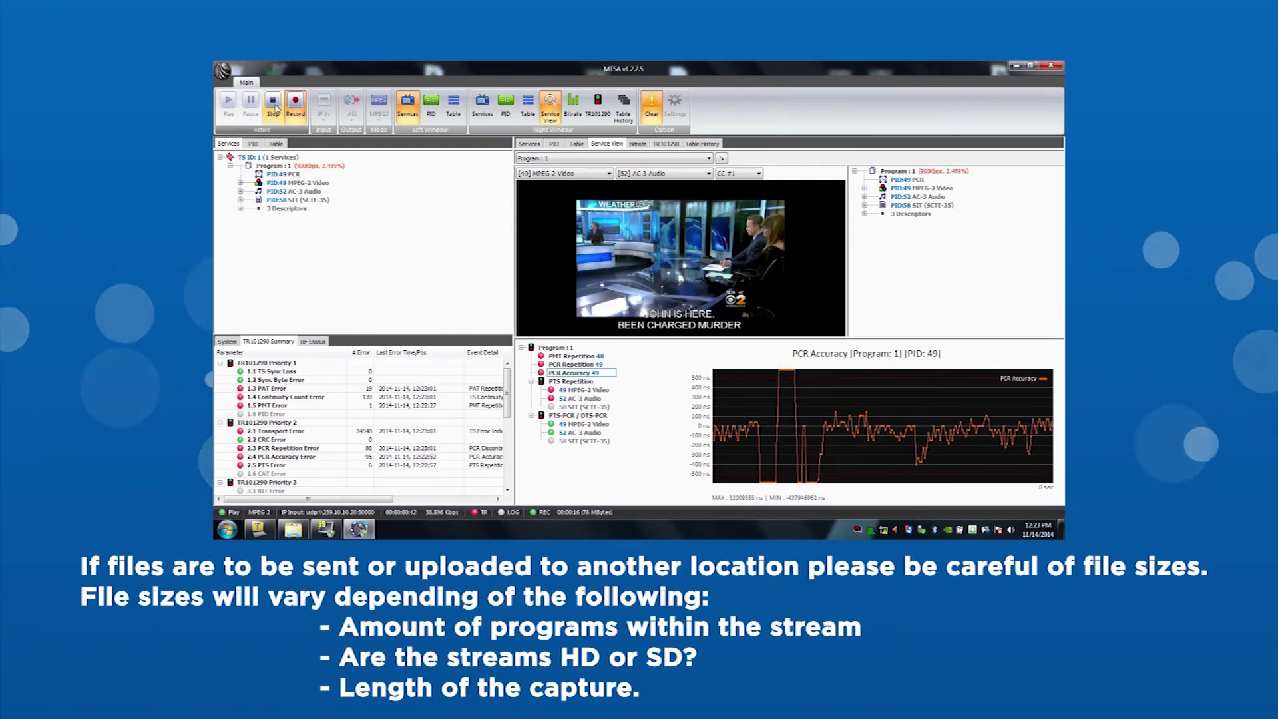
# Stop the recording and analyzer, then minimize MTSA Pro to the desktop.
pyautogui.click(273, 105)
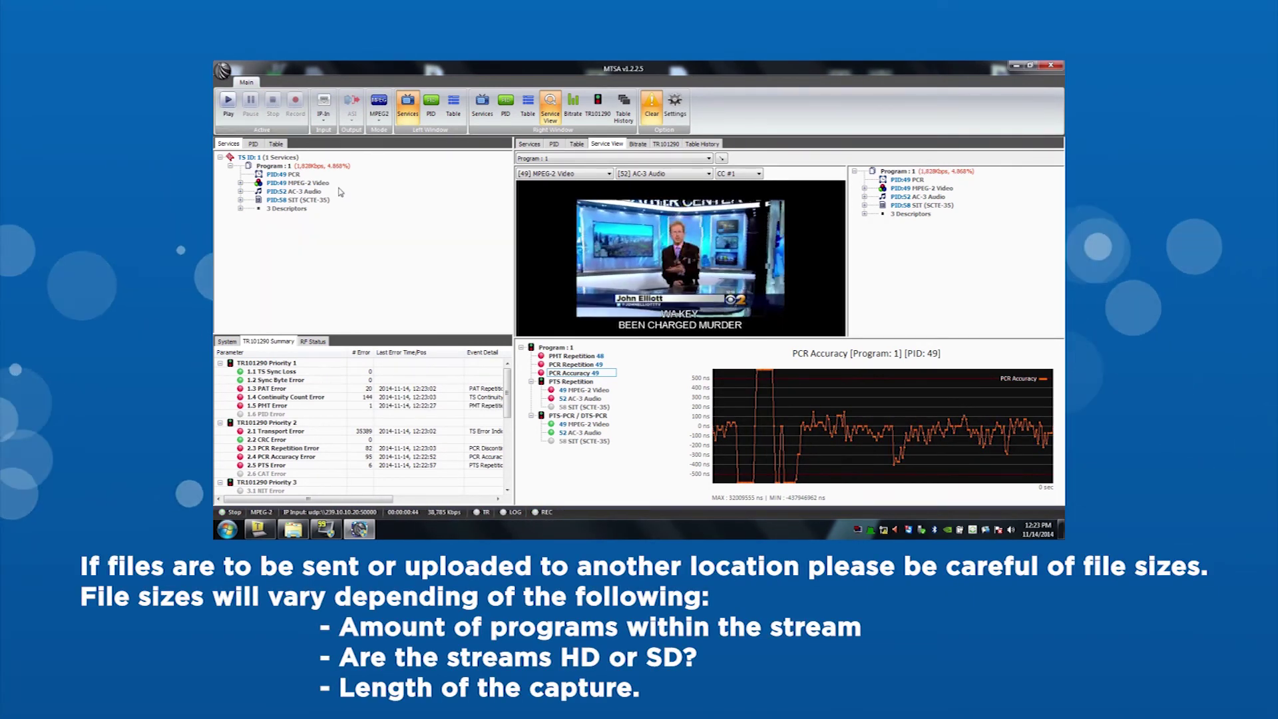
pyautogui.click(1013, 66)
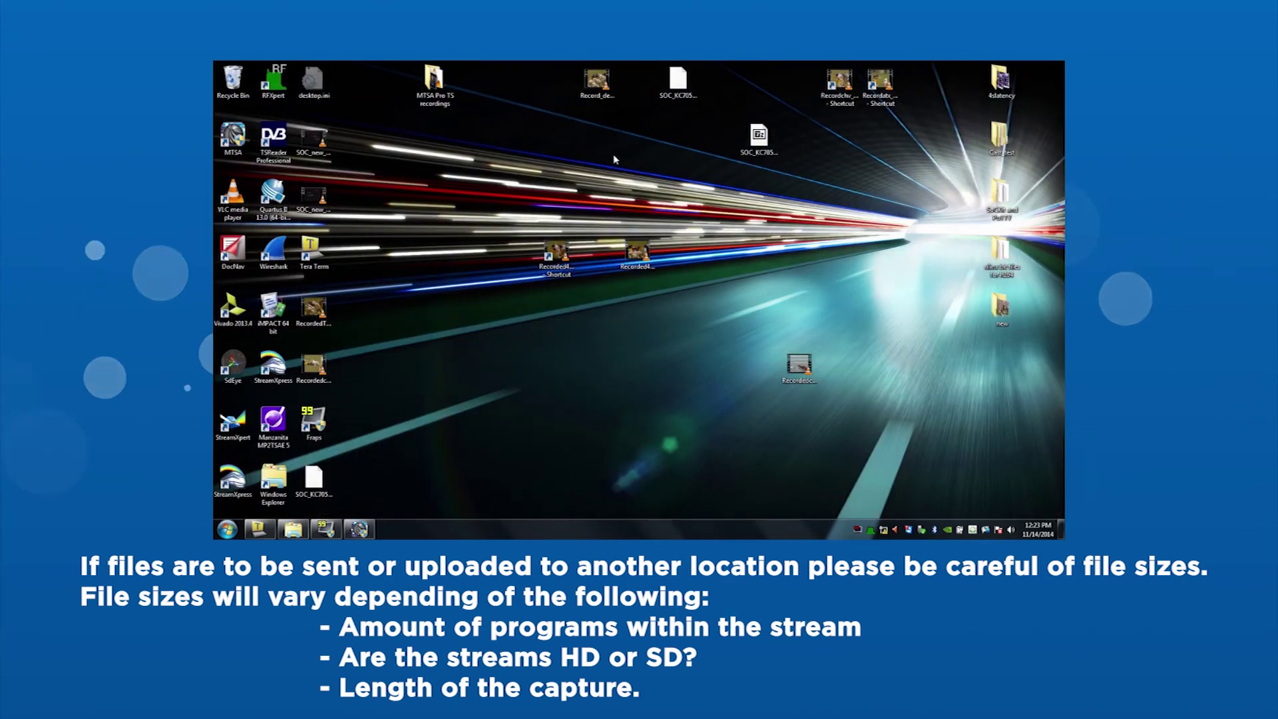
# Show the 'MTSA Pro TS recordings' folder in Details view with a widened Name column.
pyautogui.doubleClick(433, 83)
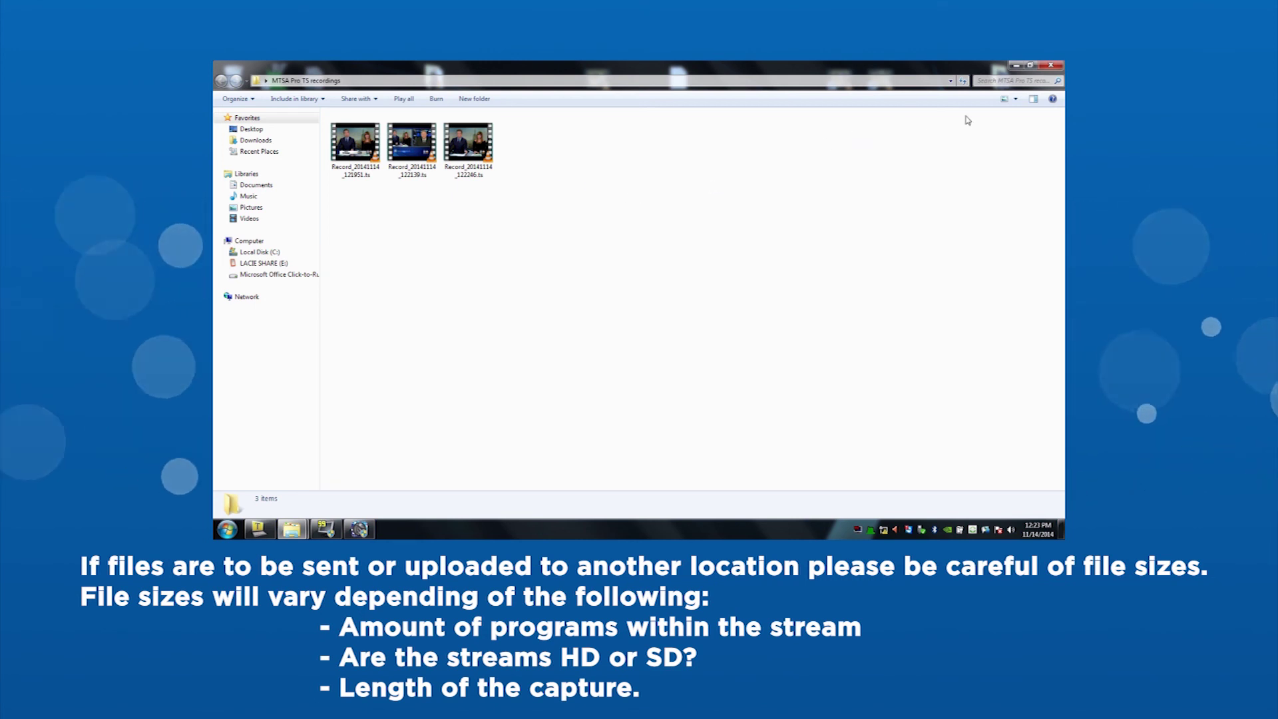
pyautogui.click(1016, 99)
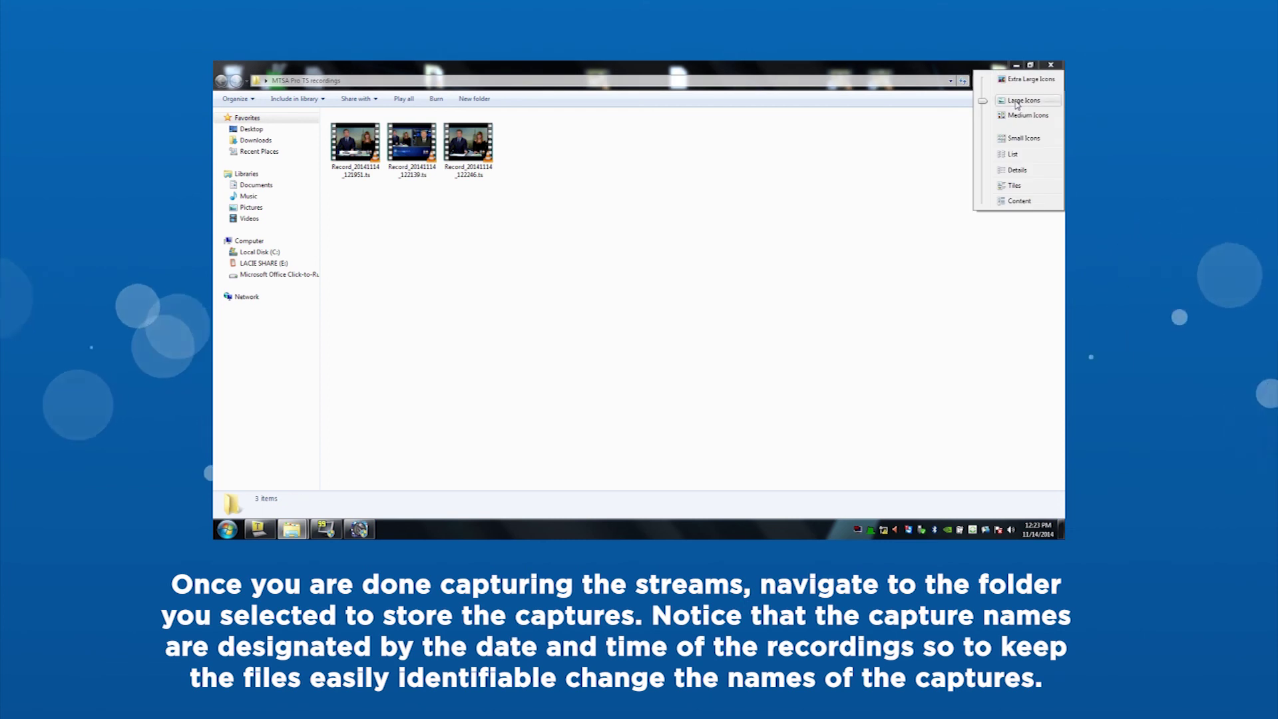
pyautogui.click(1016, 170)
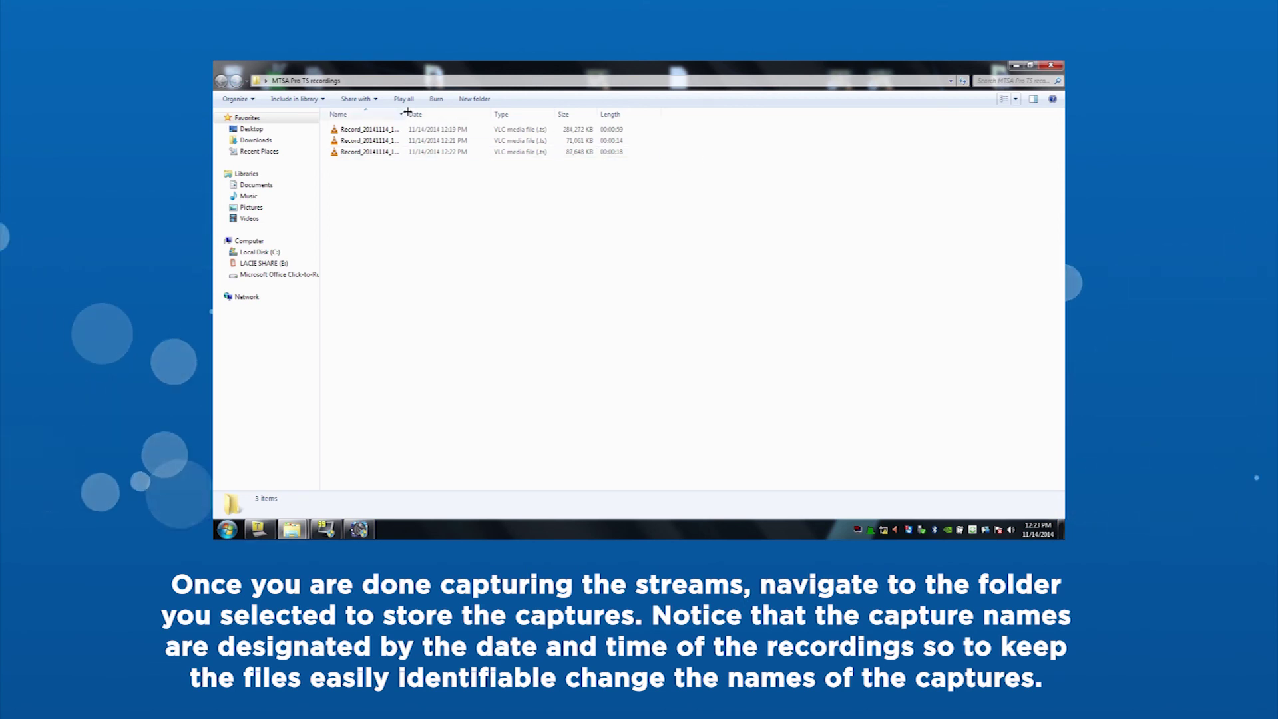
pyautogui.moveTo(408, 111); pyautogui.dragTo(436, 111)
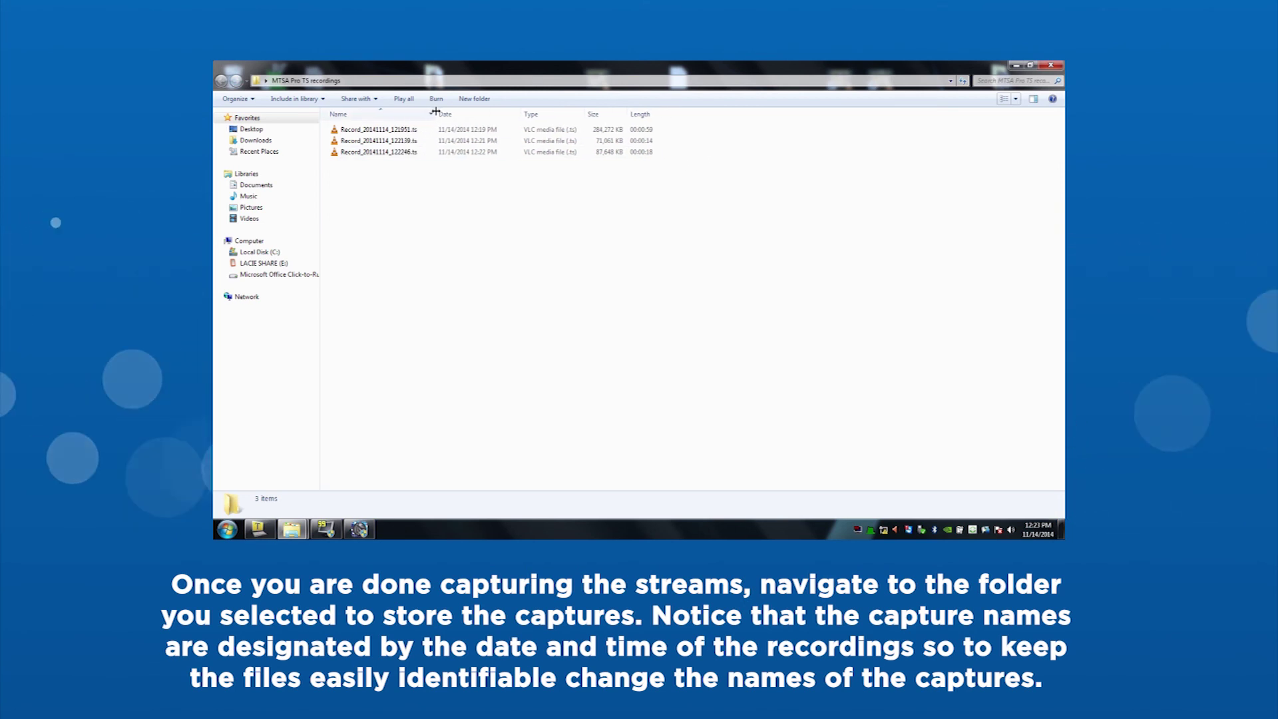